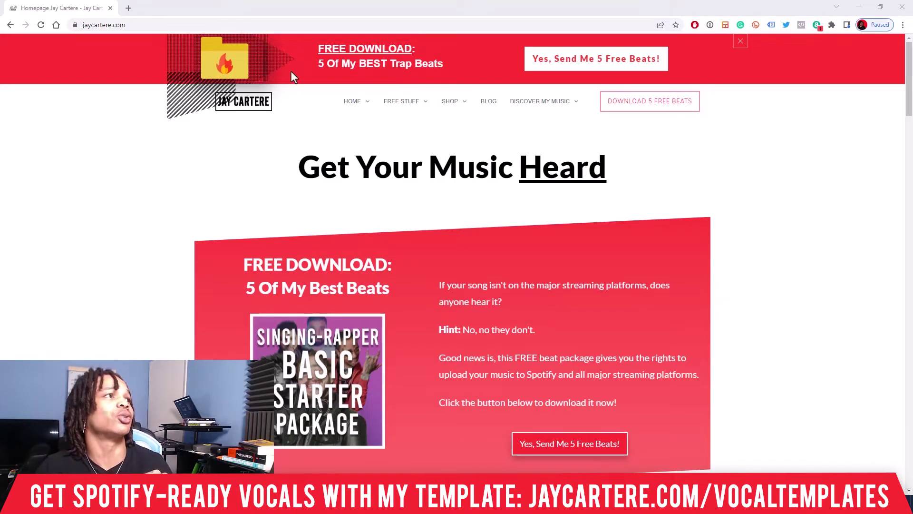
Search Google for 'waves central' in a new tab and open the Download Waves Central page.
{"action": "left_click", "coordinate": [129, 8]}
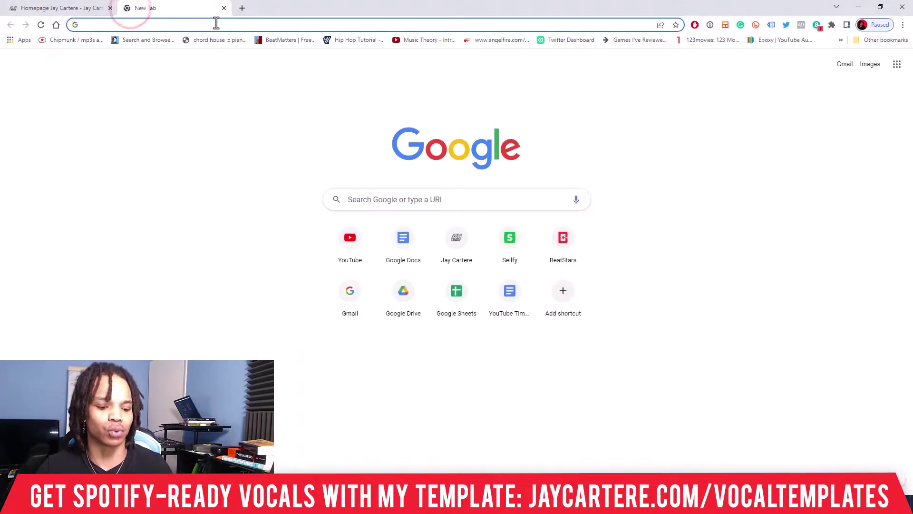
{"action": "type", "text": "waves ce"}
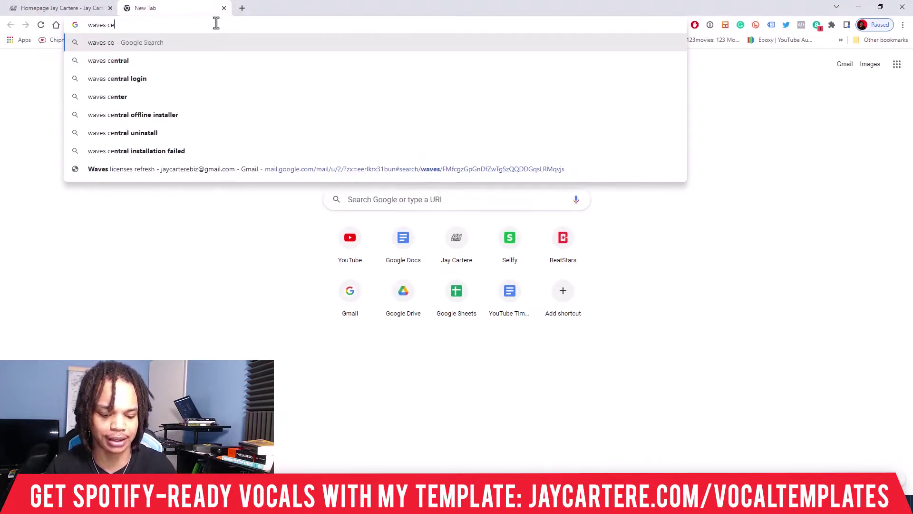
{"action": "type", "text": "ntral"}
{"action": "key", "text": "Return"}
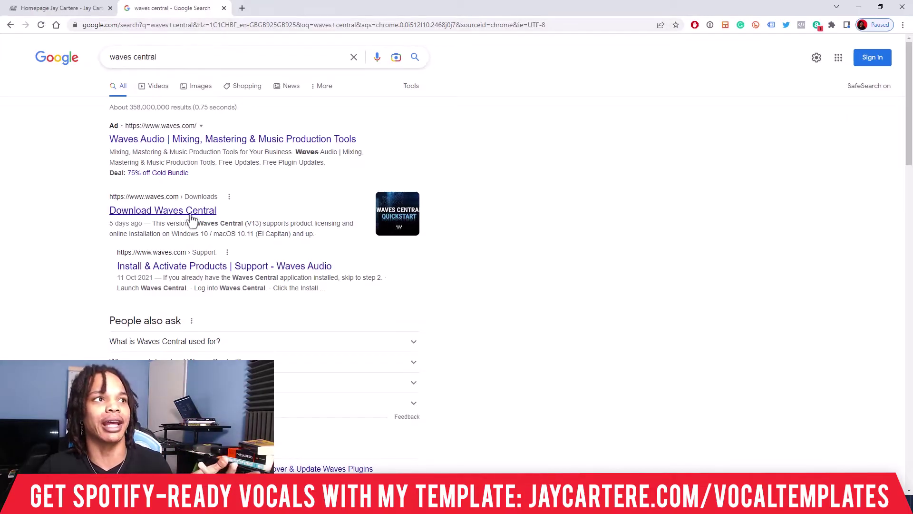
{"action": "left_click", "coordinate": [174, 210]}
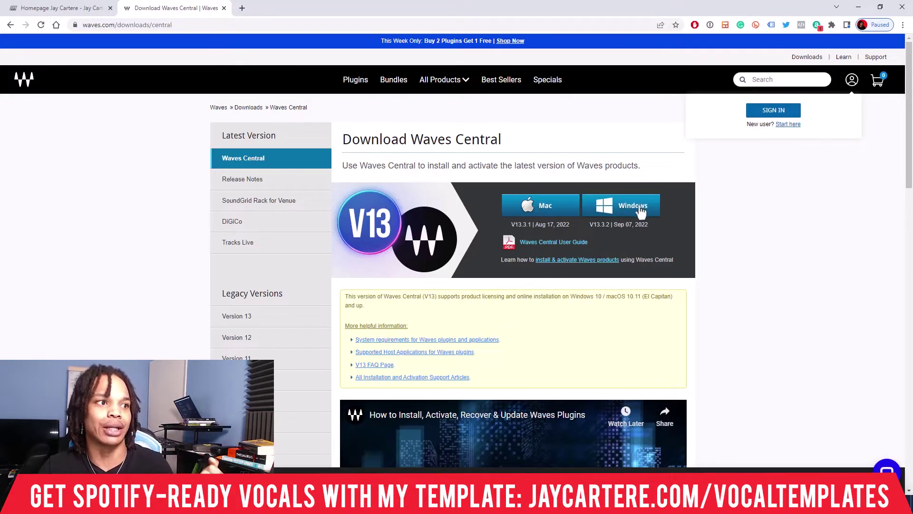
Look over the Waves Central V13 download page, then minimize the browser.
{"action": "scroll", "coordinate": [647, 349], "scroll_direction": "down", "scroll_amount": 13}
{"action": "scroll", "coordinate": [614, 243], "scroll_direction": "up", "scroll_amount": 6}
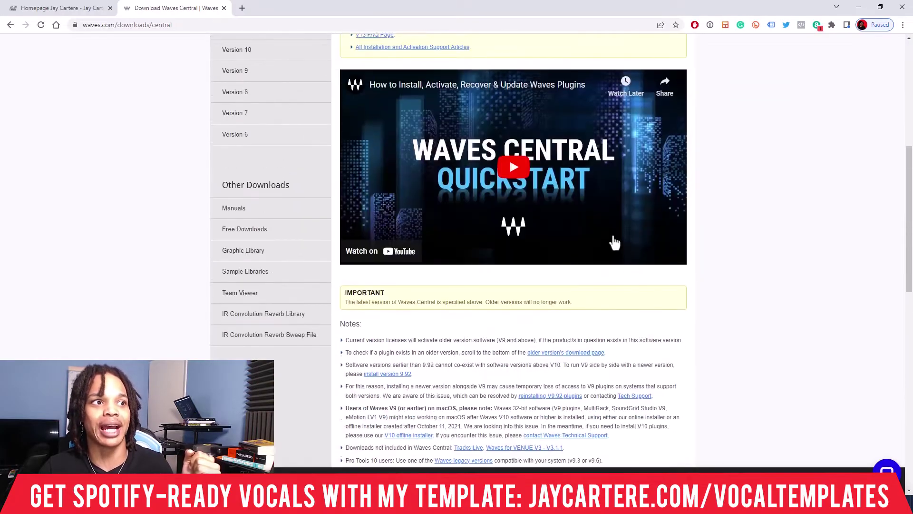
{"action": "scroll", "coordinate": [614, 243], "scroll_direction": "up", "scroll_amount": 1}
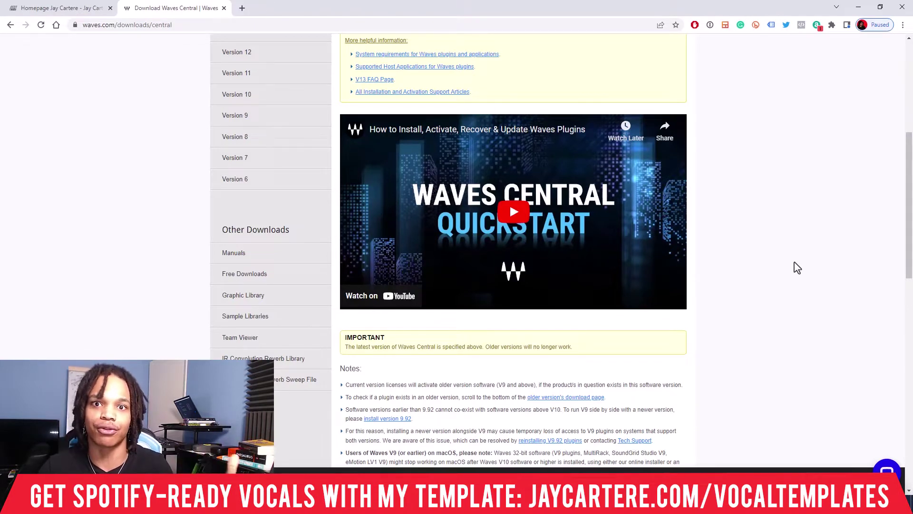
{"action": "left_click", "coordinate": [859, 9]}
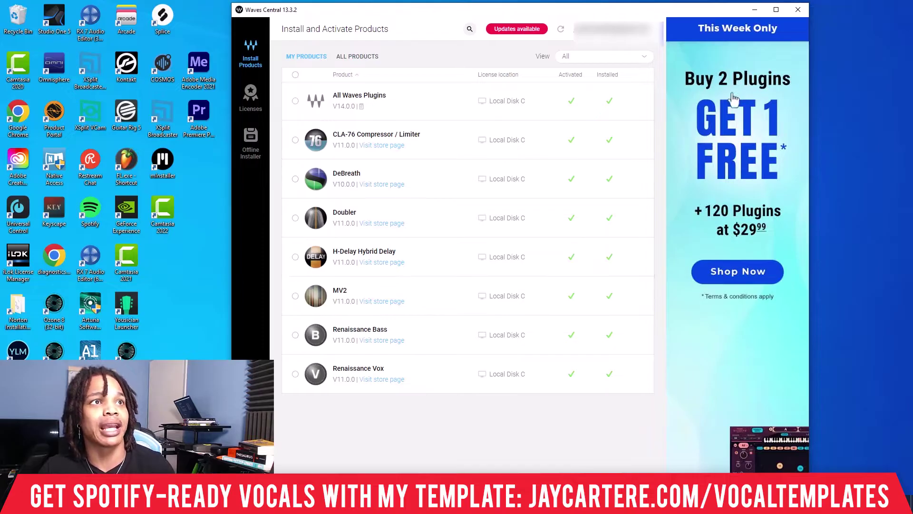
Queue CLA-76 Compressor / Limiter for installation from the My Products list.
{"action": "left_click", "coordinate": [651, 28]}
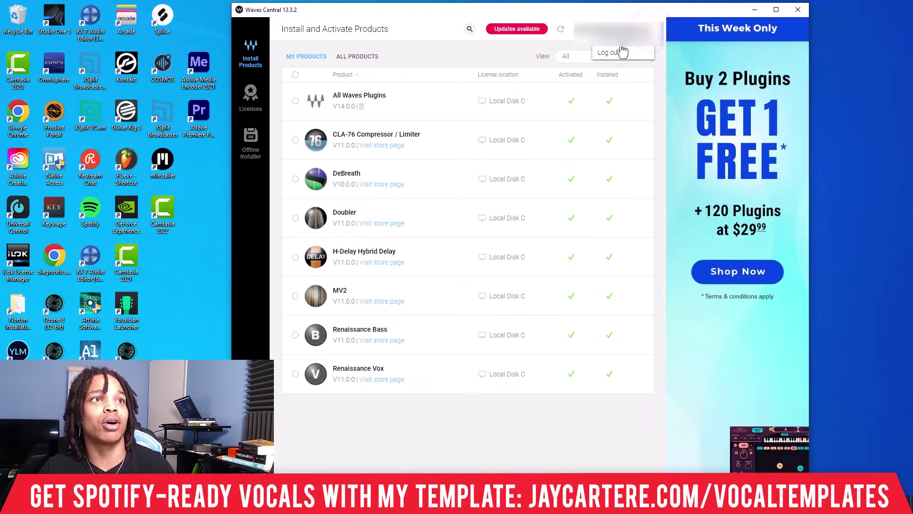
{"action": "left_click", "coordinate": [653, 13]}
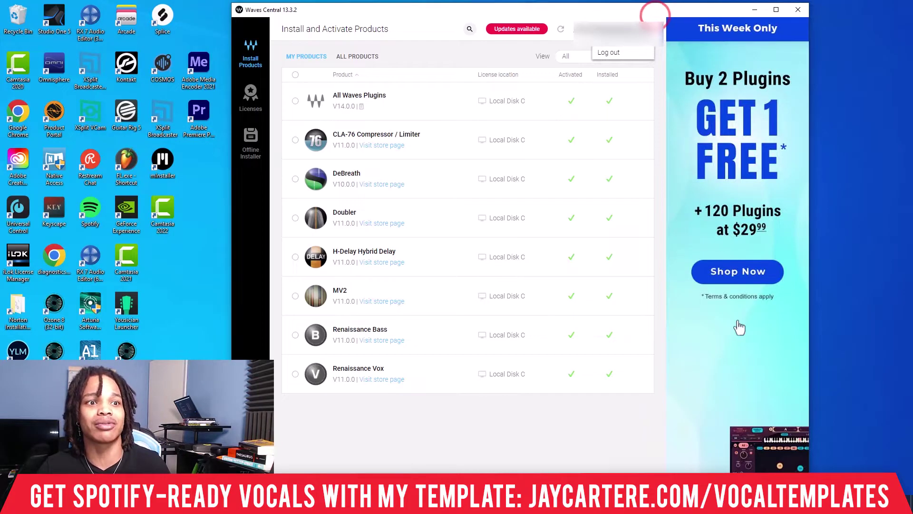
{"action": "left_click", "coordinate": [605, 443]}
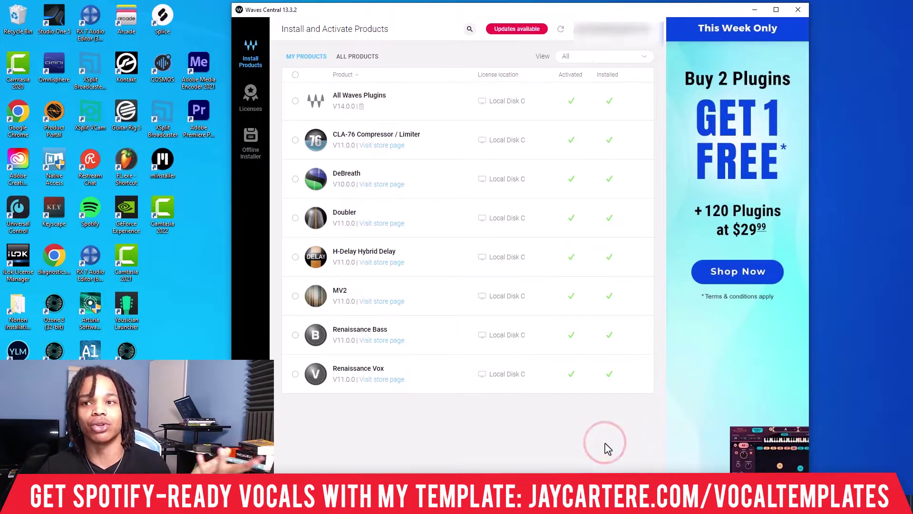
{"action": "left_click", "coordinate": [295, 140]}
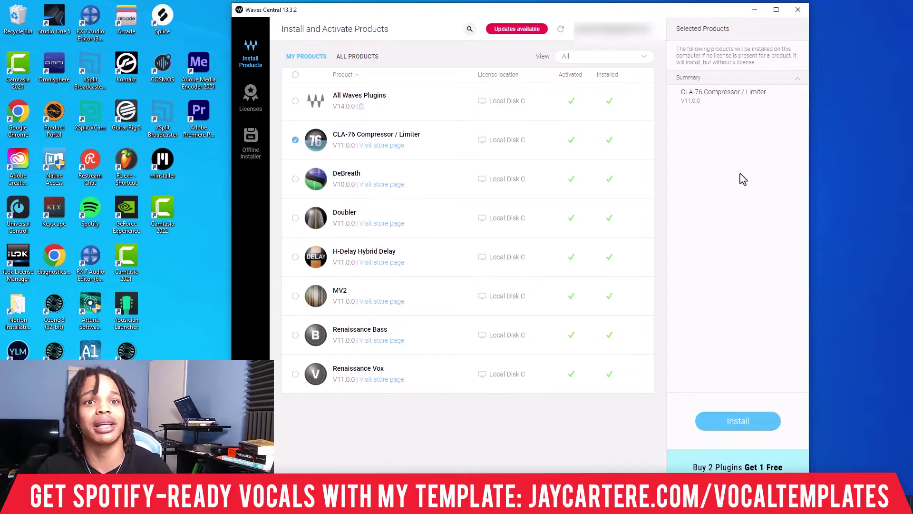
Minimize Waves Central with CLA-76 still queued to return to FL Studio.
{"action": "left_click", "coordinate": [755, 10]}
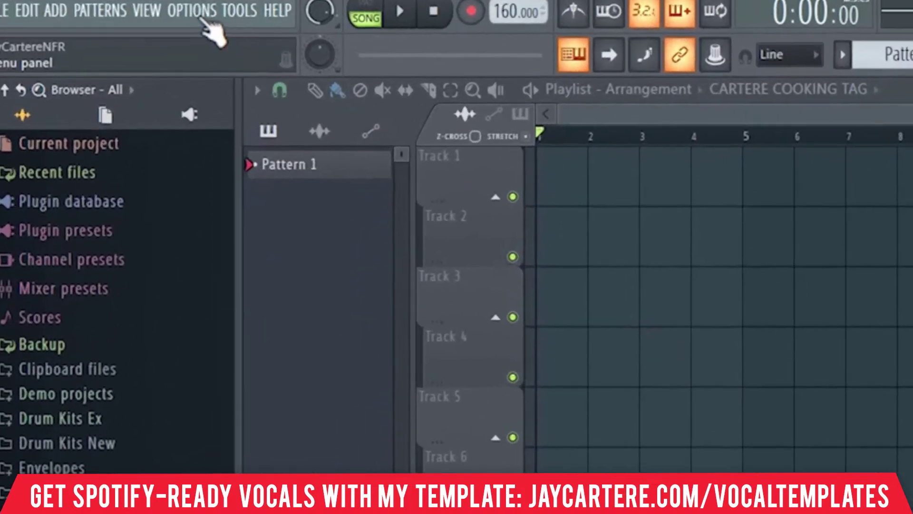
Launch FL Studio's Plugin Manager from the Options menu to scan installed plugins.
{"action": "left_click", "coordinate": [95, 10]}
{"action": "left_click", "coordinate": [207, 141]}
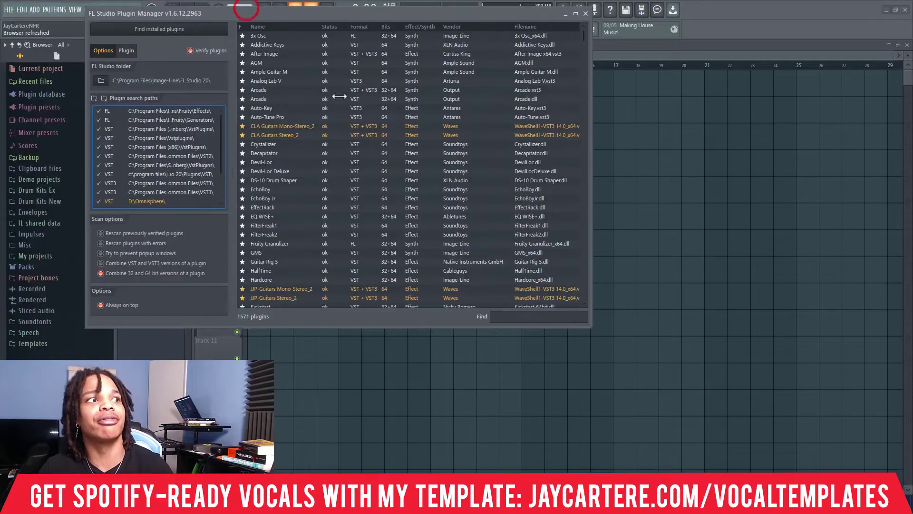
Check the 1571-plugin list for the Waves entries, then bring up the mixer.
{"action": "scroll", "coordinate": [355, 223], "scroll_direction": "down", "scroll_amount": 20}
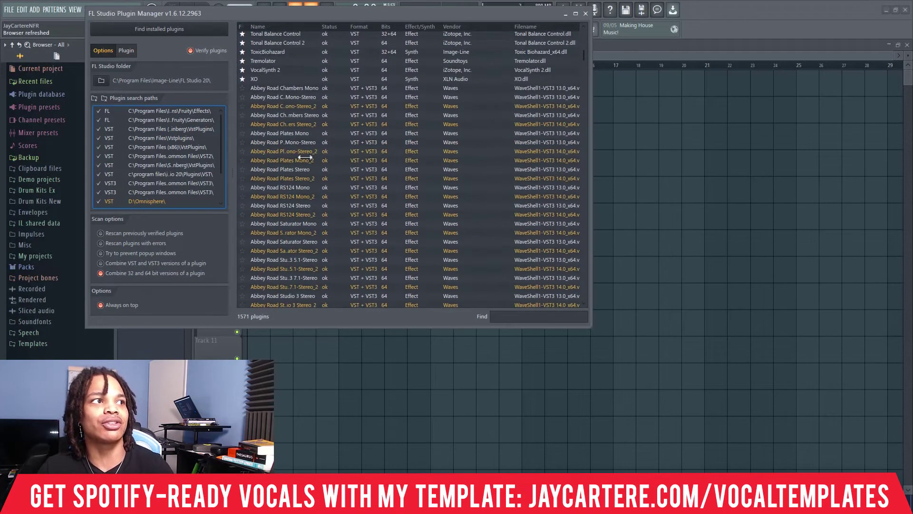
{"action": "scroll", "coordinate": [369, 74], "scroll_direction": "down", "scroll_amount": 15}
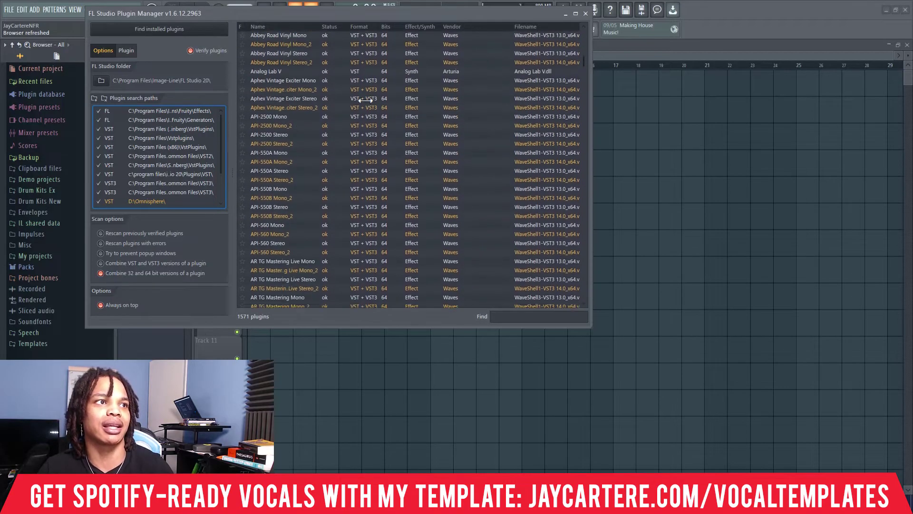
{"action": "scroll", "coordinate": [280, 174], "scroll_direction": "down", "scroll_amount": 20}
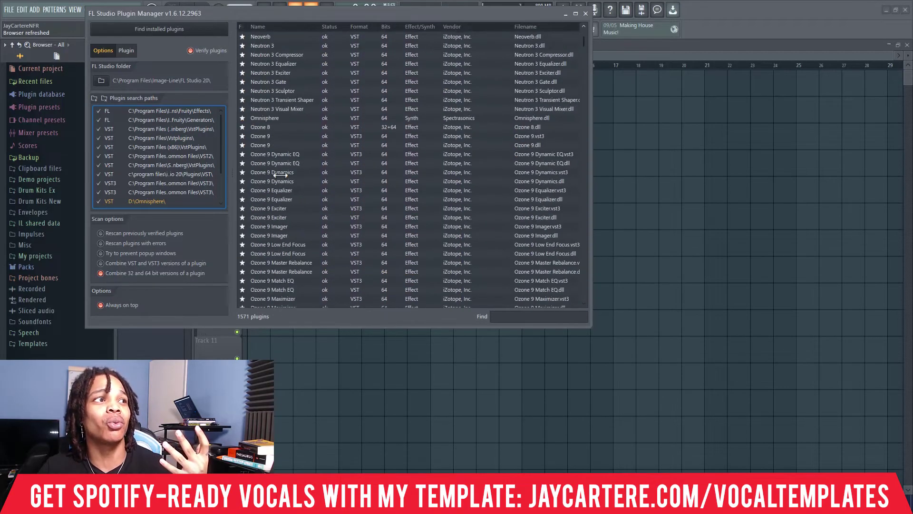
{"action": "scroll", "coordinate": [425, 160], "scroll_direction": "down", "scroll_amount": 15}
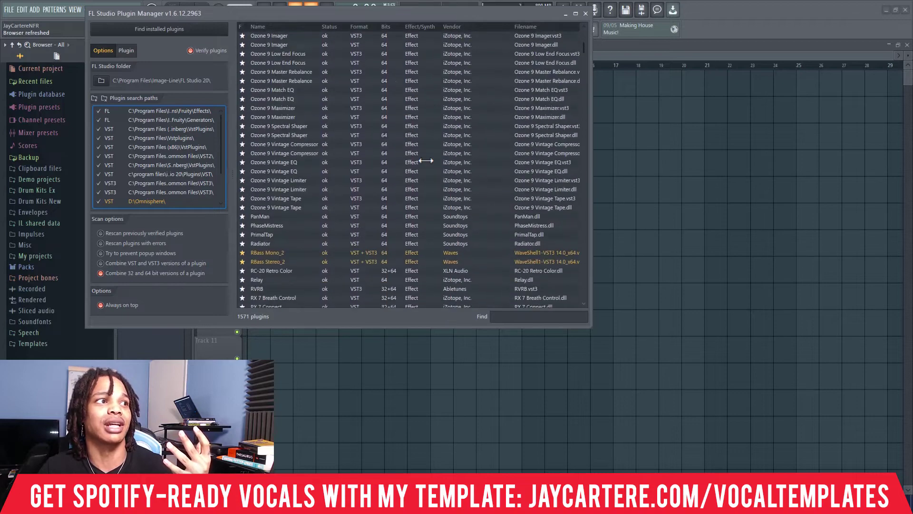
{"action": "scroll", "coordinate": [249, 161], "scroll_direction": "up", "scroll_amount": 20}
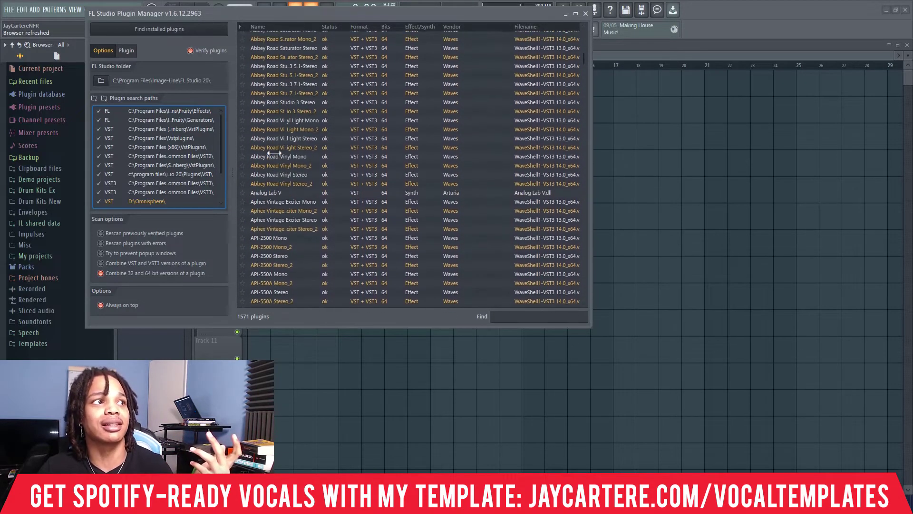
{"action": "scroll", "coordinate": [275, 153], "scroll_direction": "up", "scroll_amount": 10}
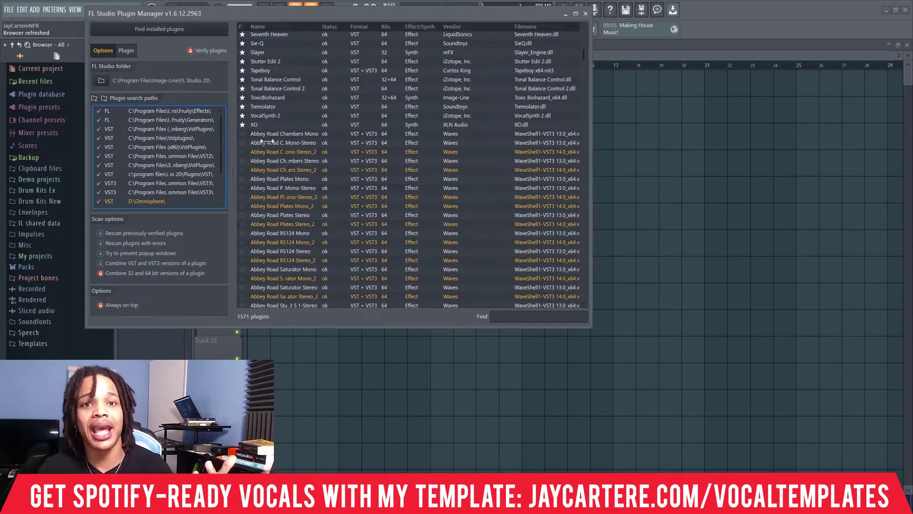
{"action": "scroll", "coordinate": [482, 149], "scroll_direction": "down", "scroll_amount": 15}
{"action": "key", "text": "alt+Tab"}
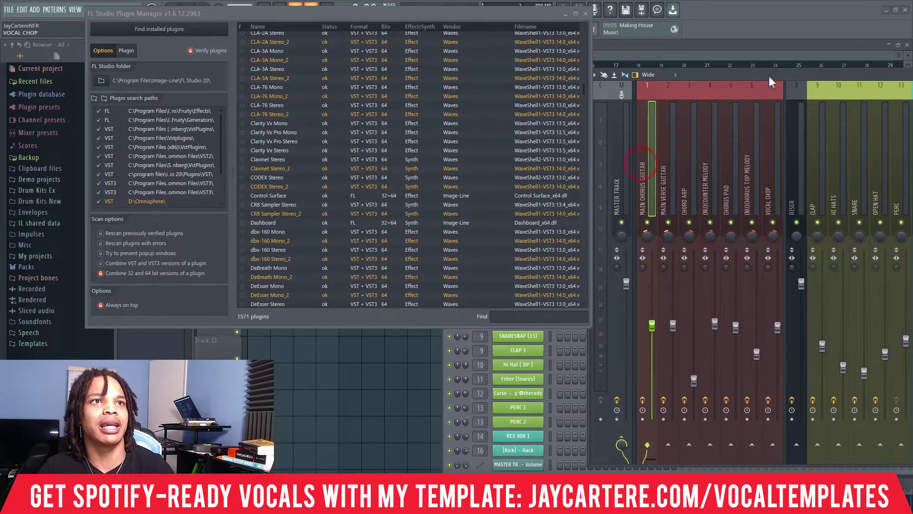
Favourite Abbey Road Chambers Mono-Stereo_2 and show it in MAIN CHORUS GUITAR's slot 3 list.
{"action": "left_click_drag", "start_coordinate": [769, 75], "coordinate": [300, 97]}
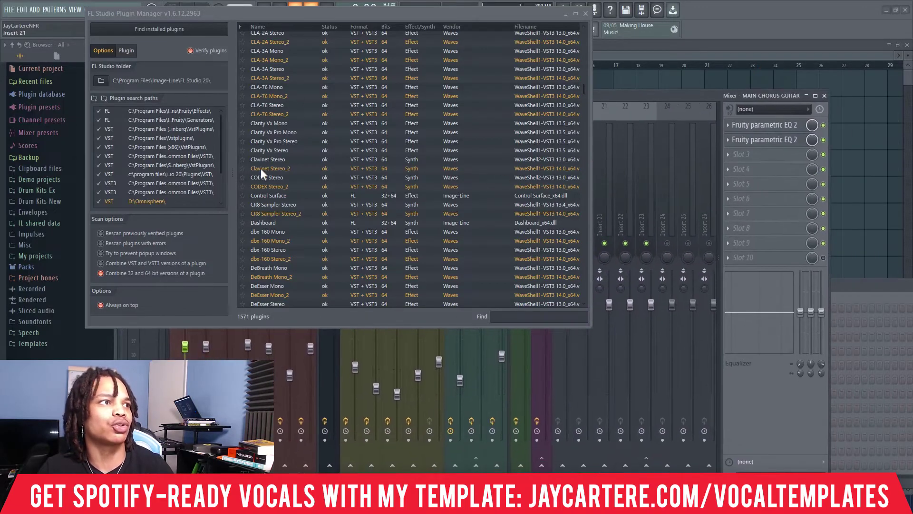
{"action": "scroll", "coordinate": [260, 109], "scroll_direction": "up", "scroll_amount": 15}
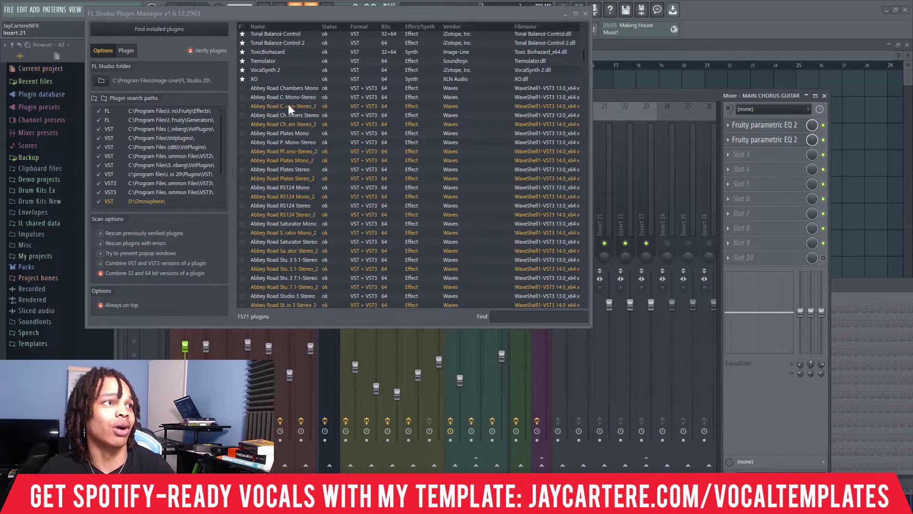
{"action": "left_click", "coordinate": [740, 154]}
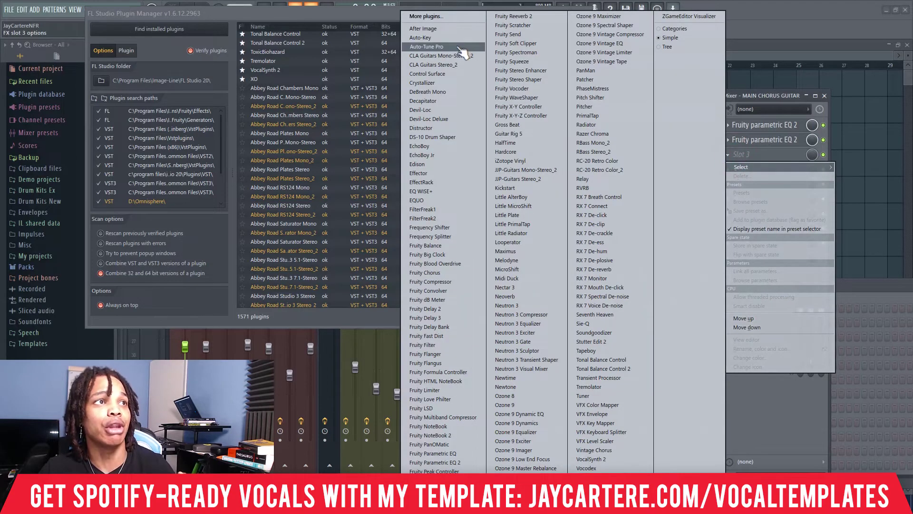
{"action": "left_click", "coordinate": [761, 157]}
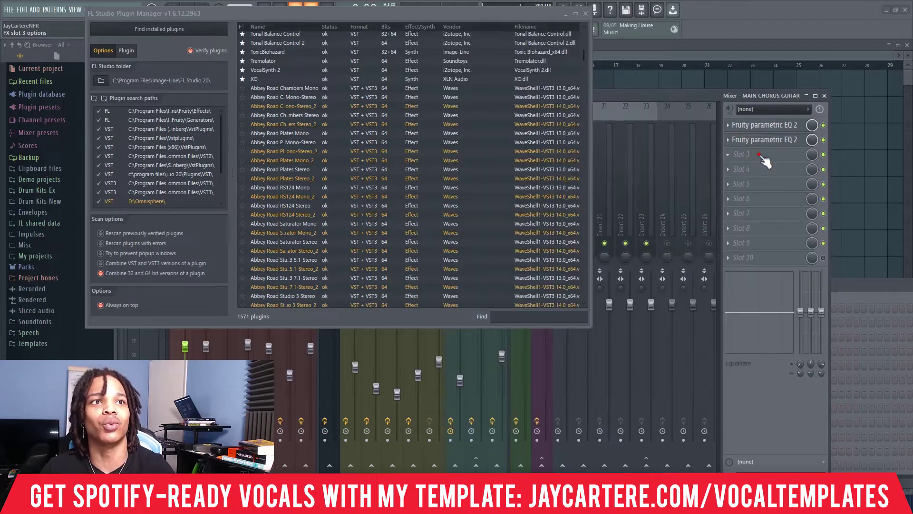
{"action": "left_click", "coordinate": [243, 106]}
{"action": "left_click", "coordinate": [753, 153]}
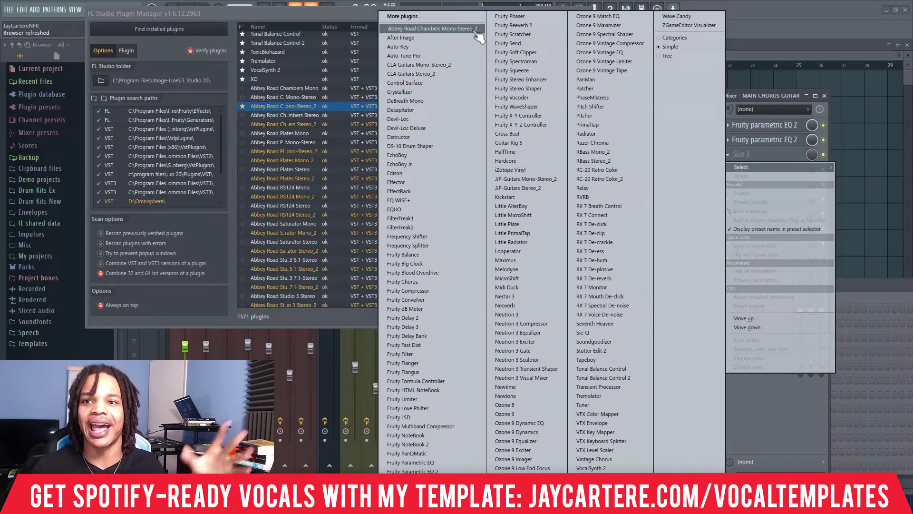
Load Abbey Road Chambers Mono-Stereo_2 from the top of the slot 3 plugin list.
{"action": "left_click", "coordinate": [476, 29]}
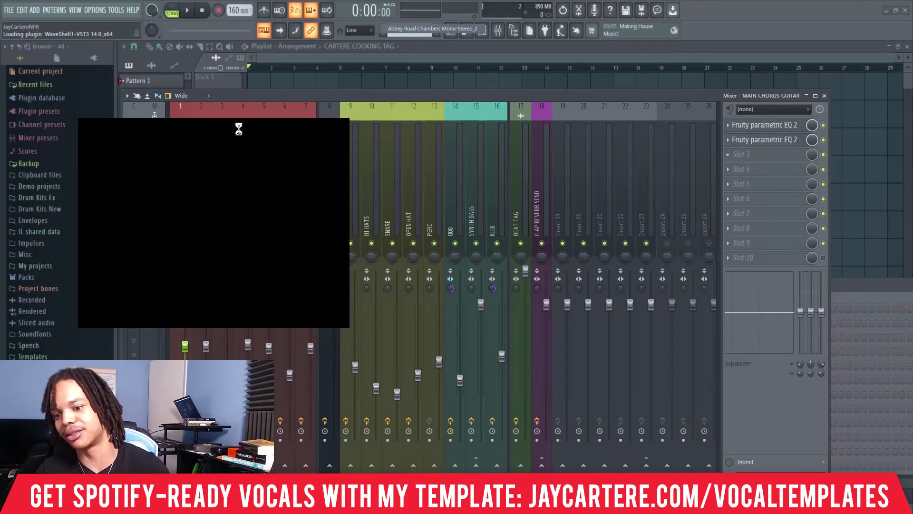
Move the plugin and Plugin Manager windows aside and favourite another Abbey Road Chambers variant.
{"action": "left_click_drag", "start_coordinate": [244, 127], "coordinate": [292, 77]}
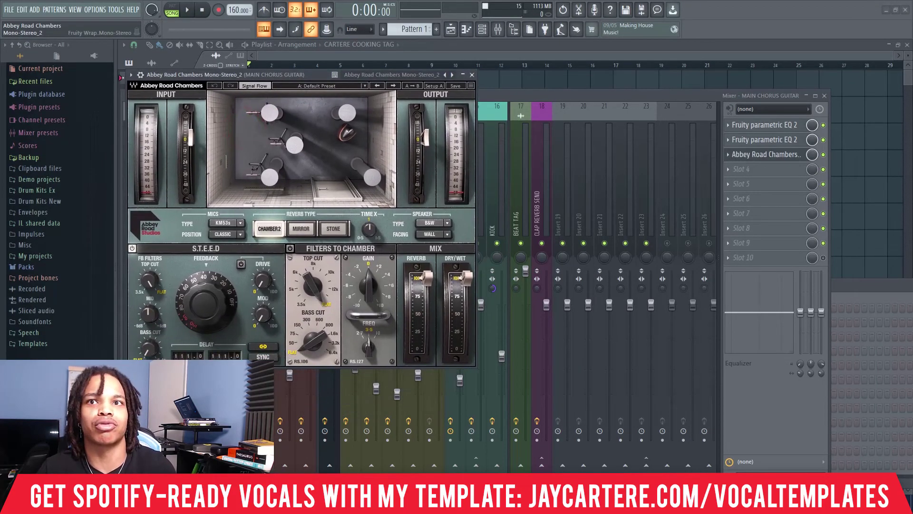
{"action": "left_click_drag", "start_coordinate": [584, 142], "coordinate": [608, 132]}
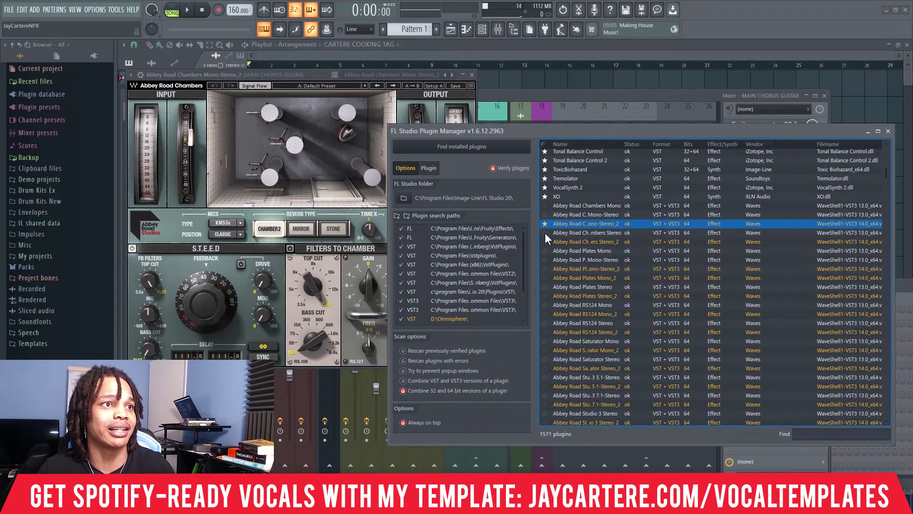
{"action": "left_click", "coordinate": [545, 241]}
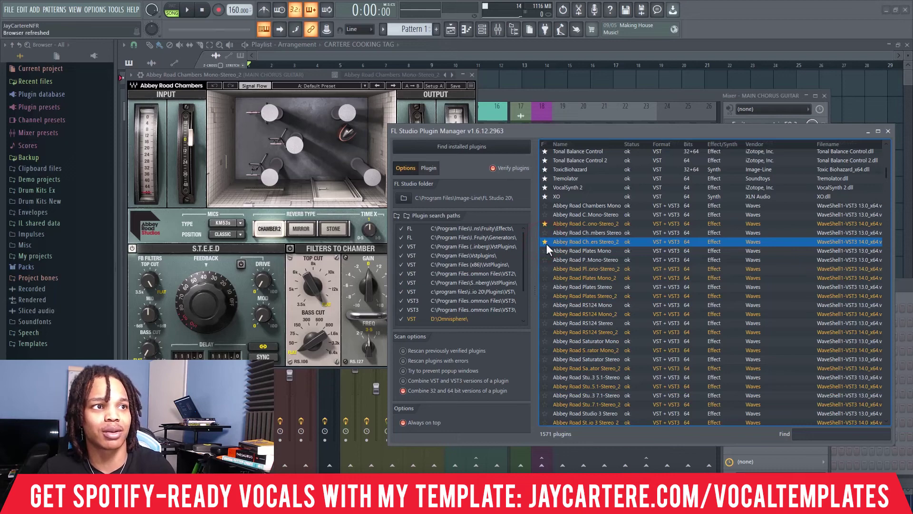
Close the Abbey Road Chambers window and reposition the Plugin Manager and mixer.
{"action": "left_click_drag", "start_coordinate": [585, 134], "coordinate": [912, 144]}
{"action": "left_click_drag", "start_coordinate": [363, 75], "coordinate": [480, 75]}
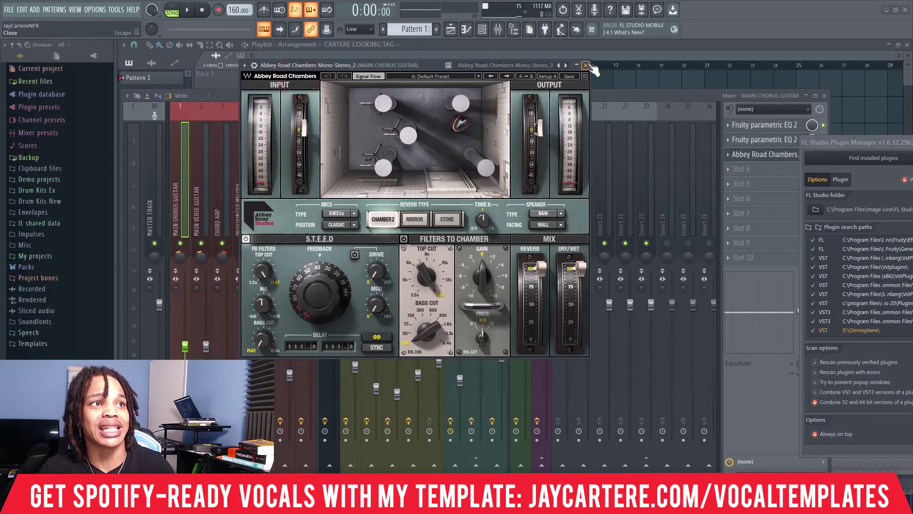
{"action": "left_click", "coordinate": [588, 74]}
{"action": "left_click_drag", "start_coordinate": [677, 97], "coordinate": [612, 91]}
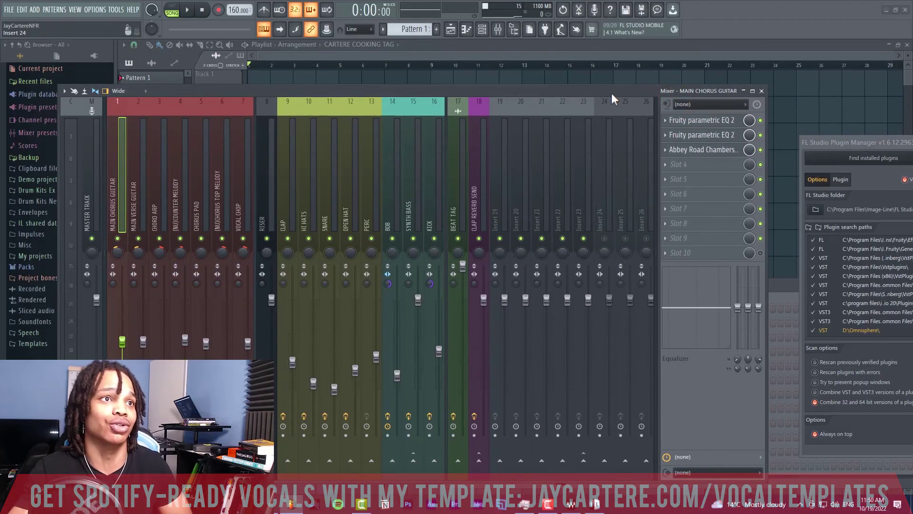